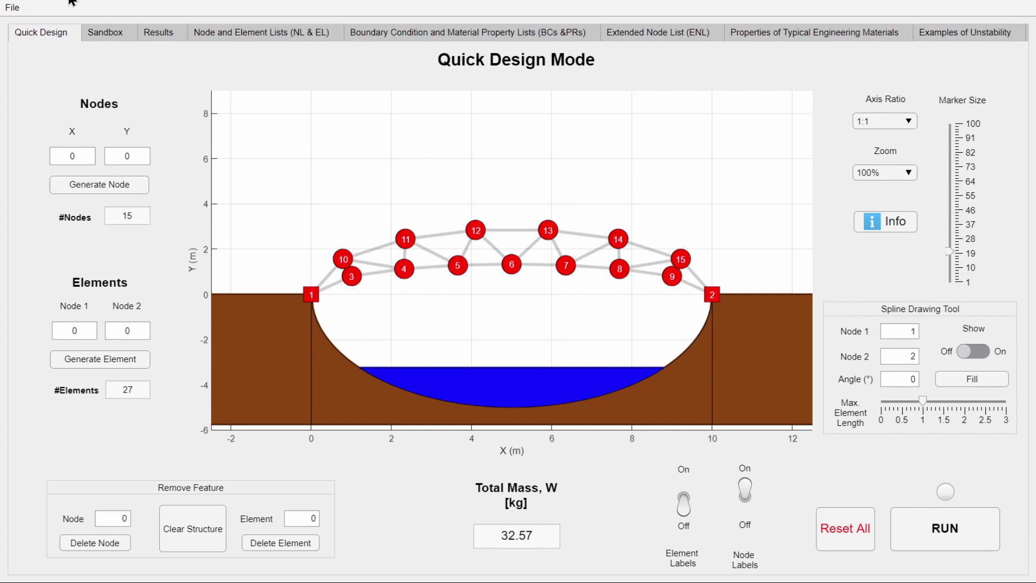
- Read a saved node and element list into Quick Design mode and toggle the element labels
left_click(12, 7)
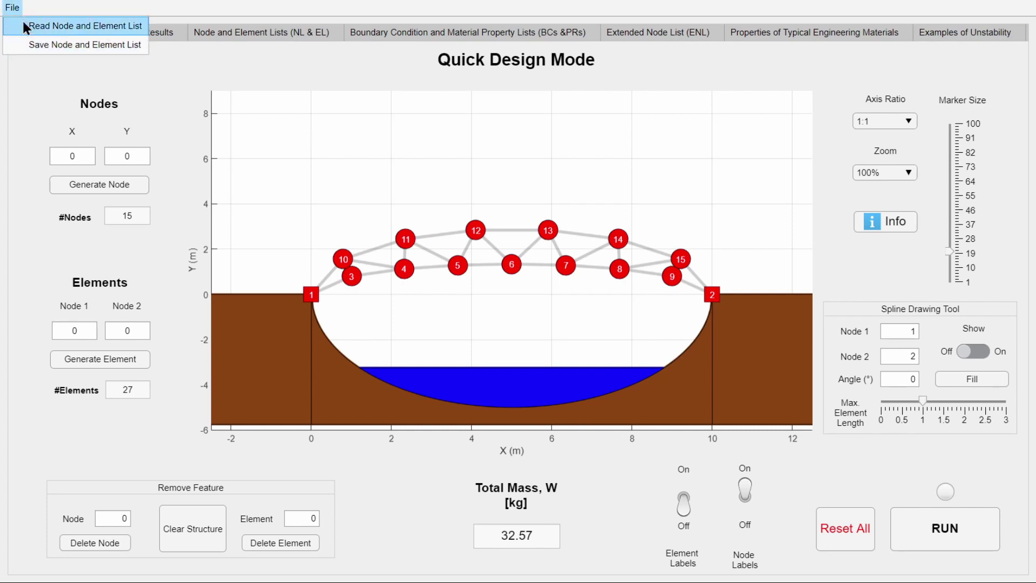
left_click(26, 26)
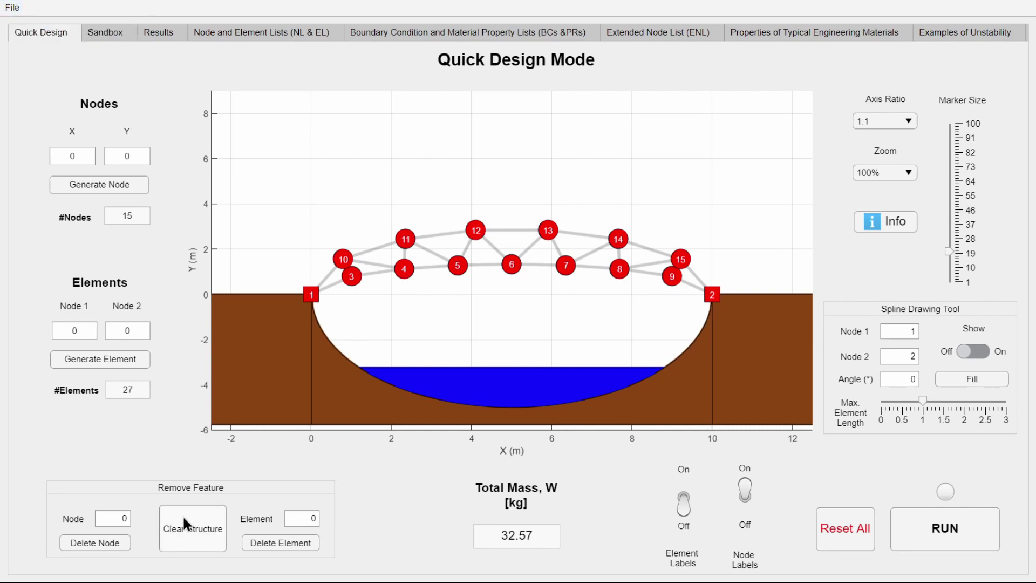
left_click(679, 500)
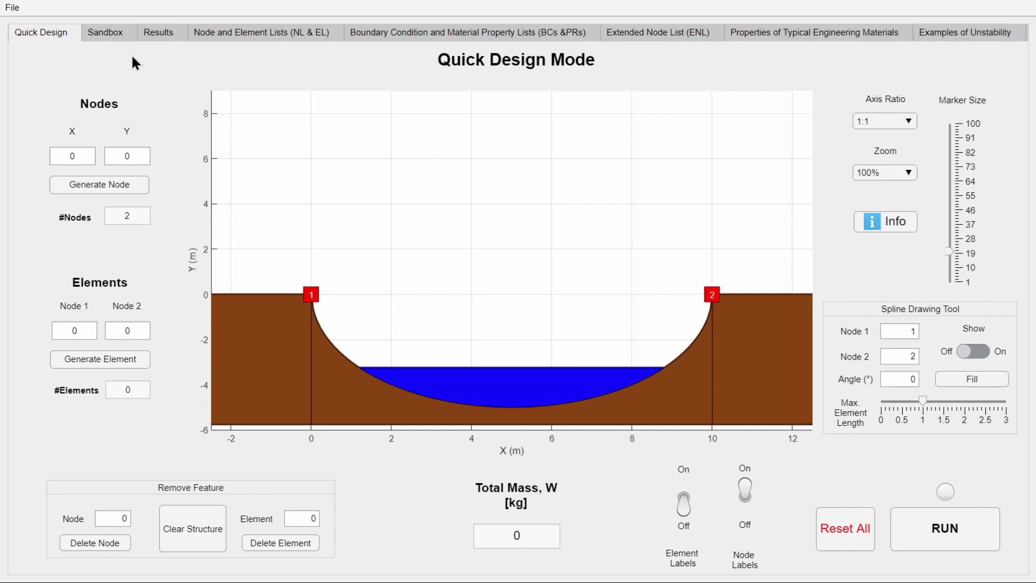
- Fill a 20° spline between nodes 1 and 2 with elements in Quick Design mode and show the spline curve
left_click(116, 35)
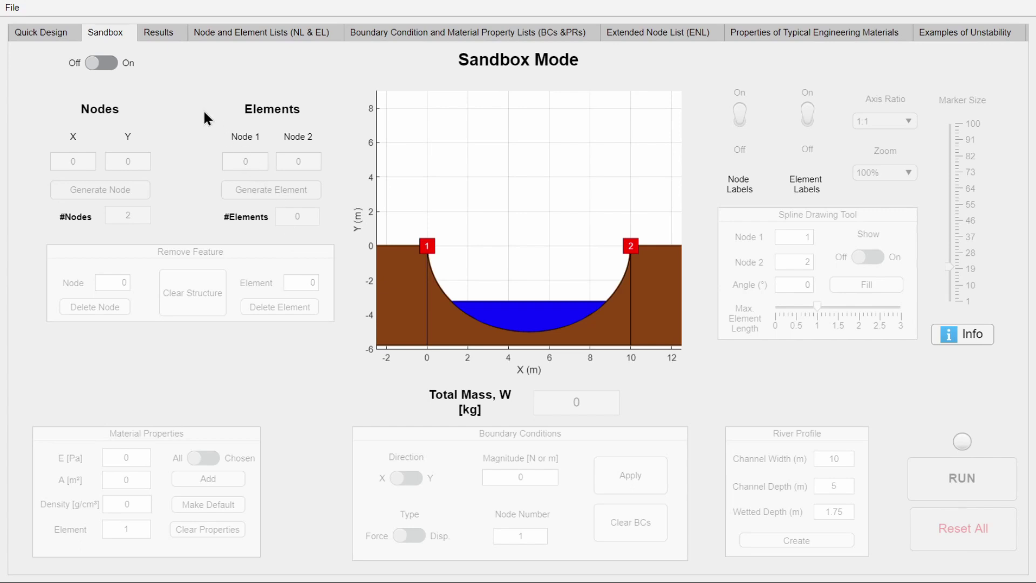
left_click(44, 38)
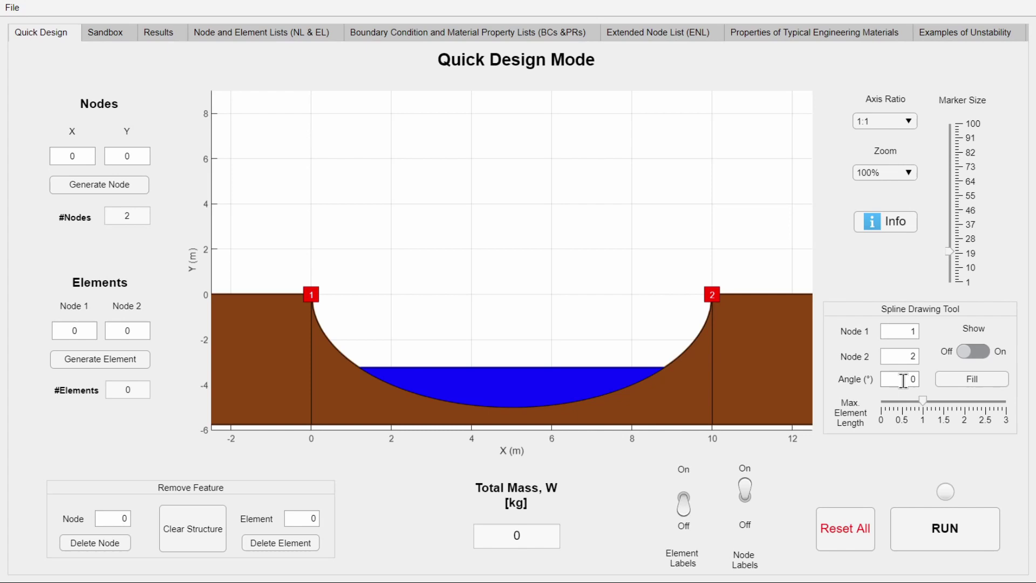
type("2")
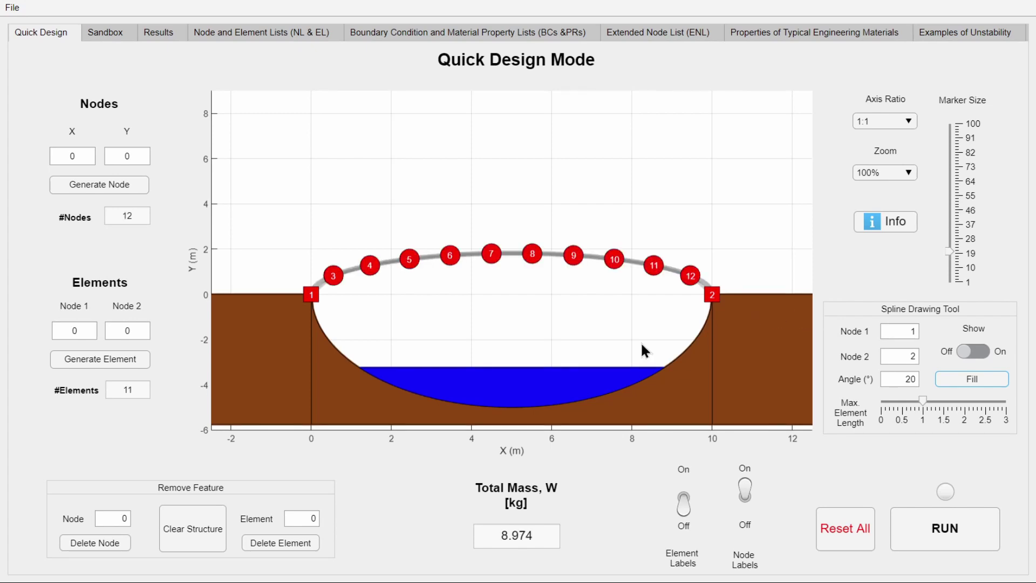
left_click(197, 529)
left_click(980, 352)
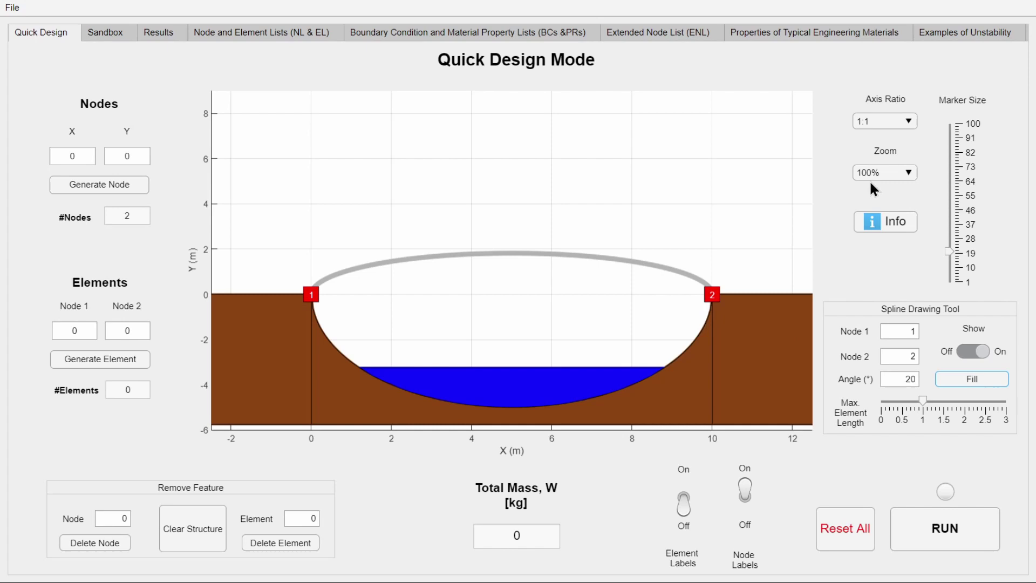
- Inspect how the elements follow the spline at 5000% and 500% zoom with a 2:1 axis ratio
left_click(888, 172)
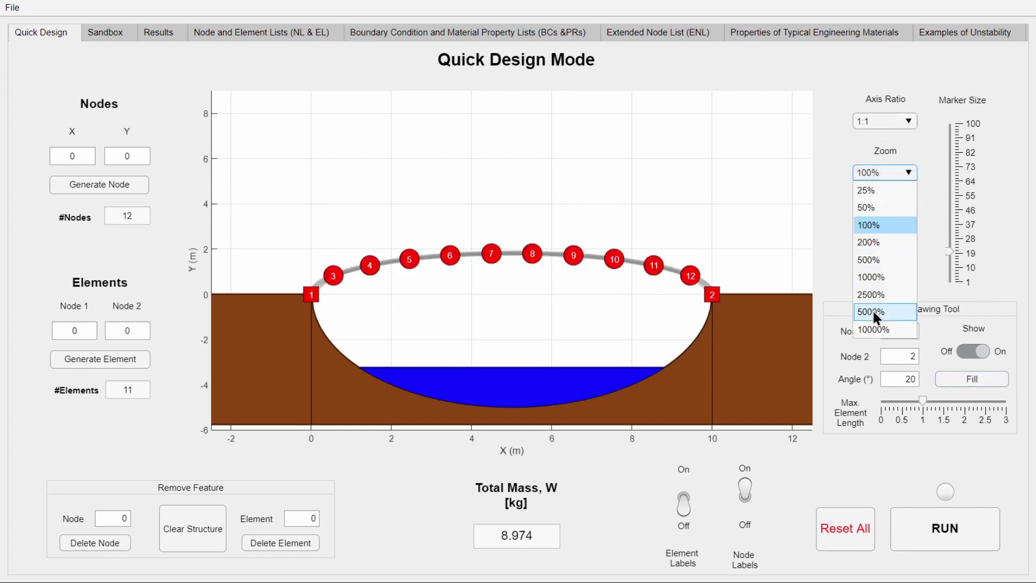
left_click(875, 314)
left_click_drag(709, 207, 378, 426)
left_click(885, 120)
left_click(876, 172)
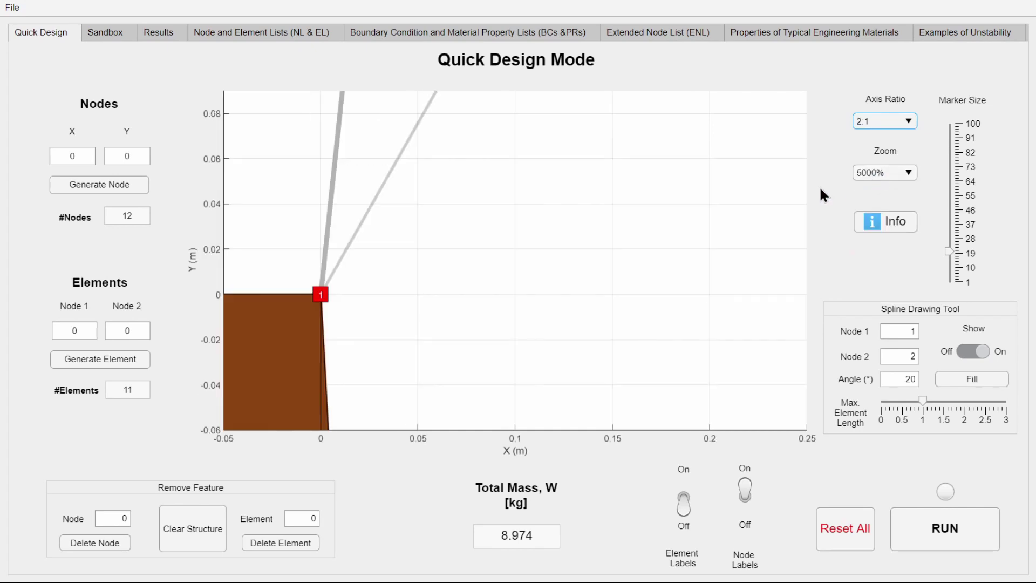
left_click(873, 174)
left_click(872, 263)
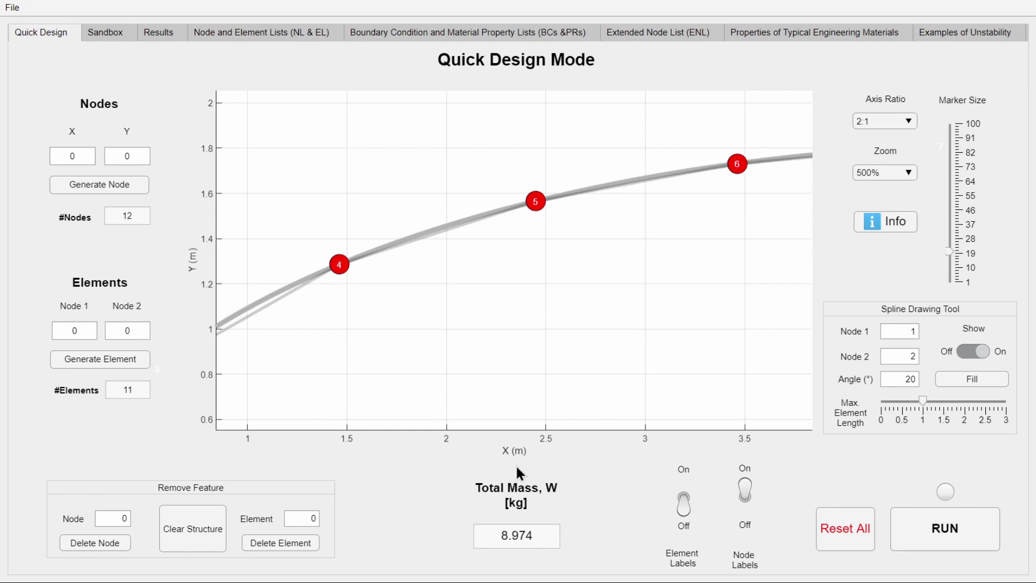
- Set the plot's zoom back to 100% and its axis ratio to 1:1
left_click(881, 173)
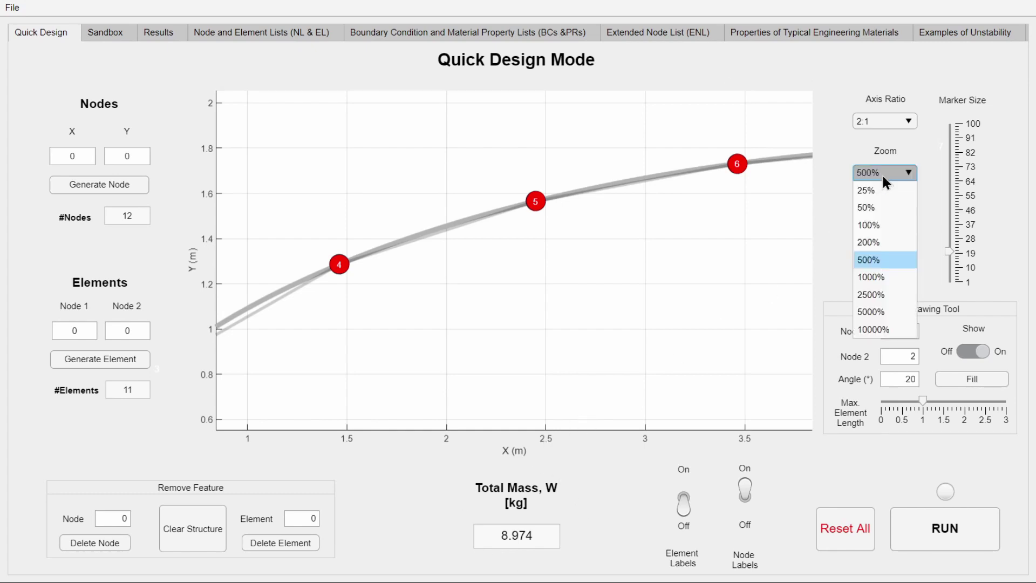
left_click(876, 229)
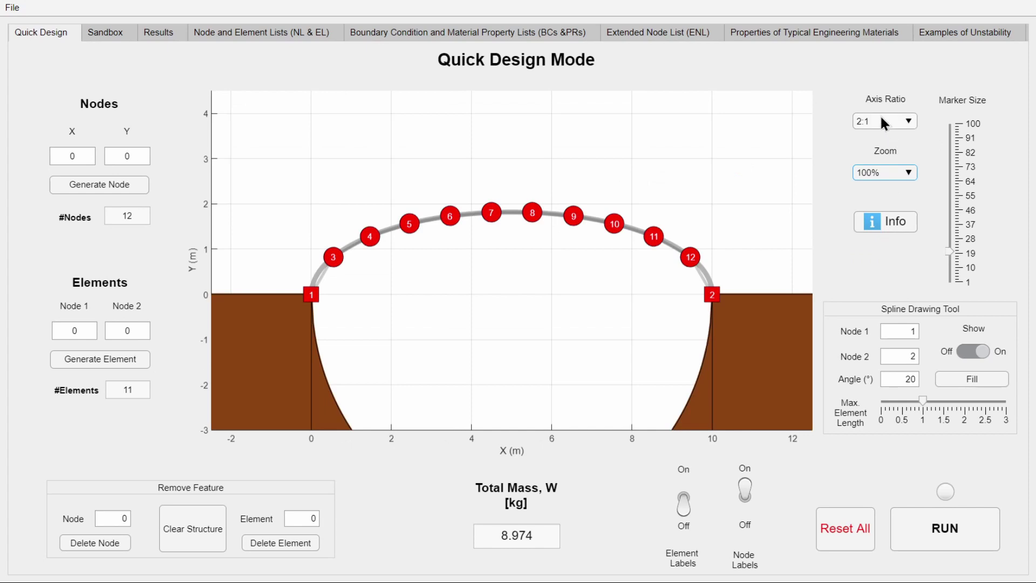
left_click(880, 115)
left_click(867, 243)
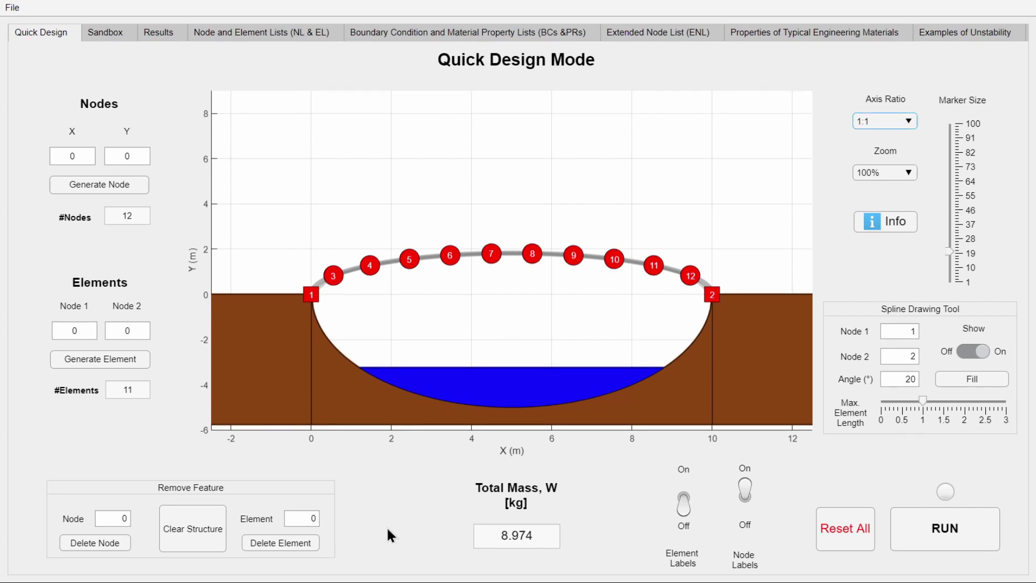
- Read the information on static determinacy and the default channel and material values, and close it
left_click(895, 219)
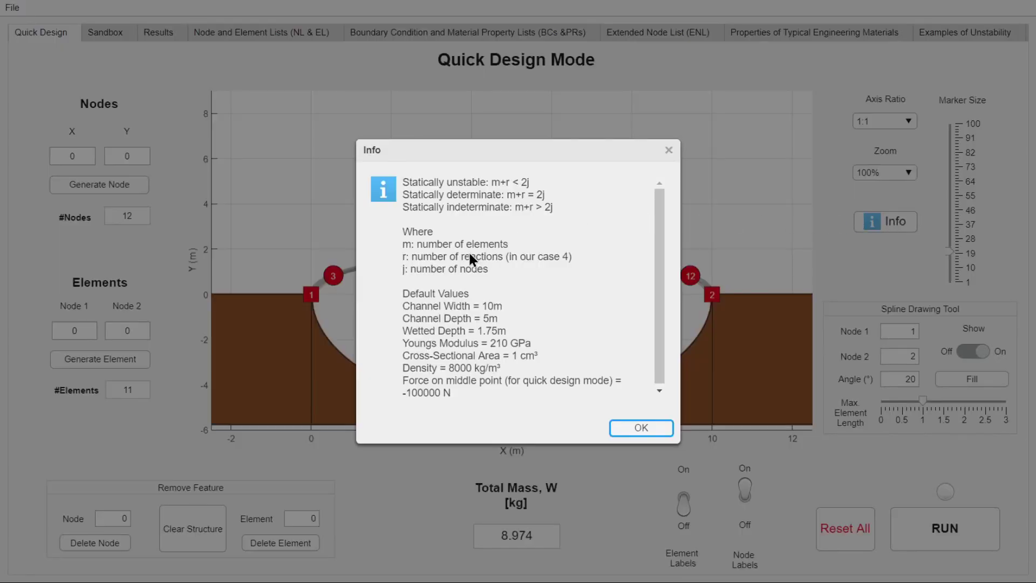
scroll(479, 348, "down", 1)
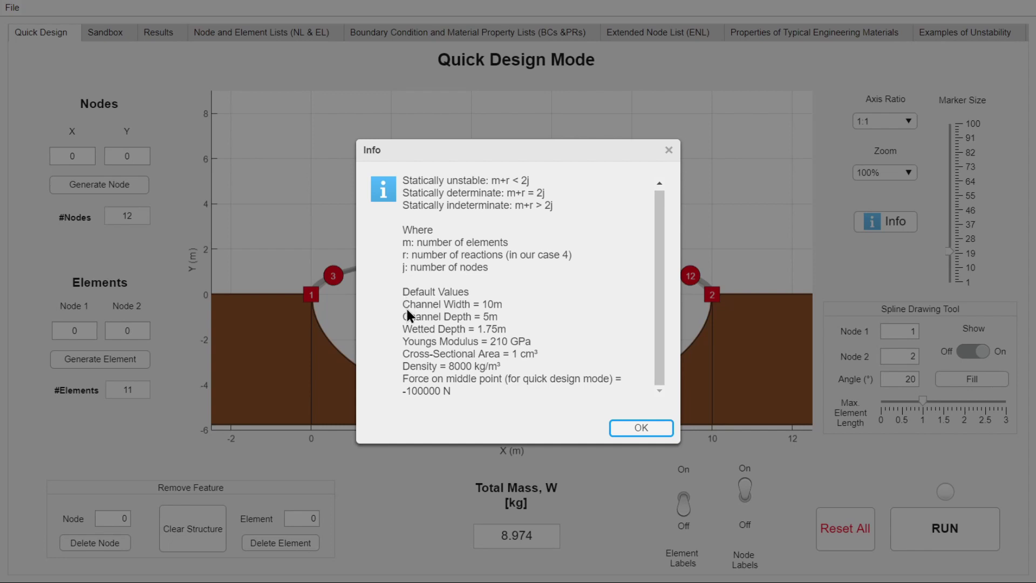
scroll(415, 318, "up", 1)
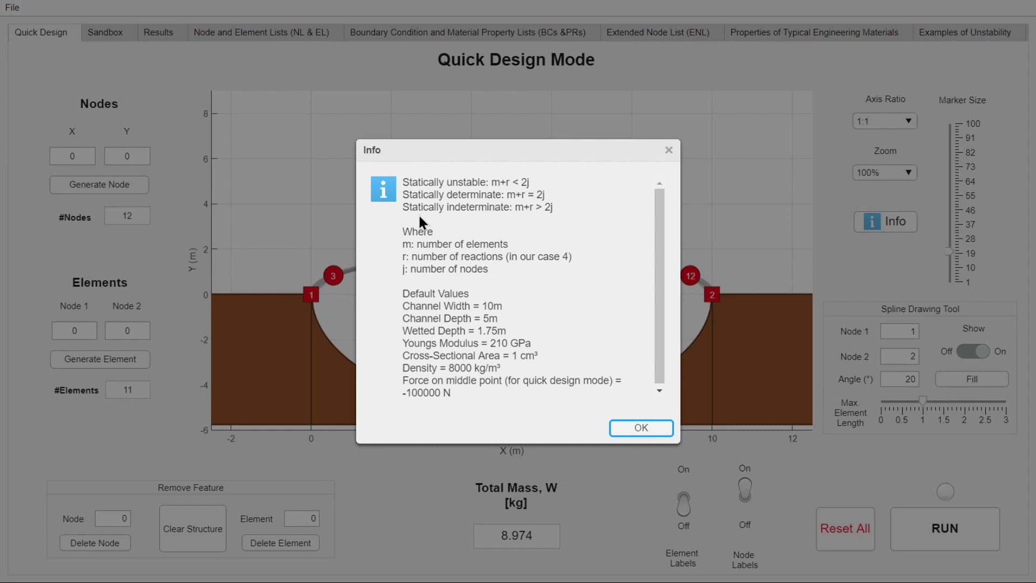
left_click(637, 426)
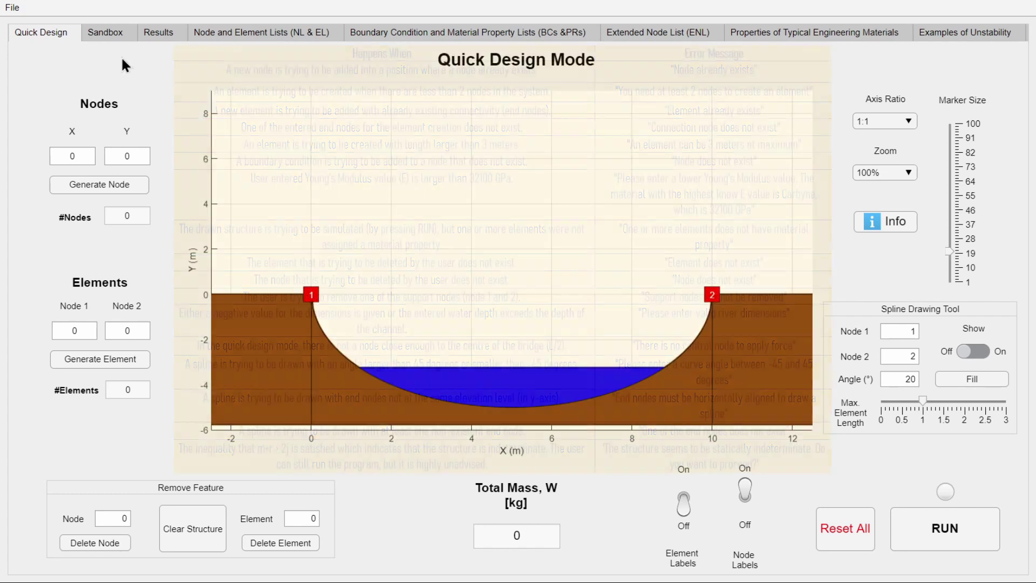
- Switch Sandbox mode off and return to Quick Design mode
left_click(125, 28)
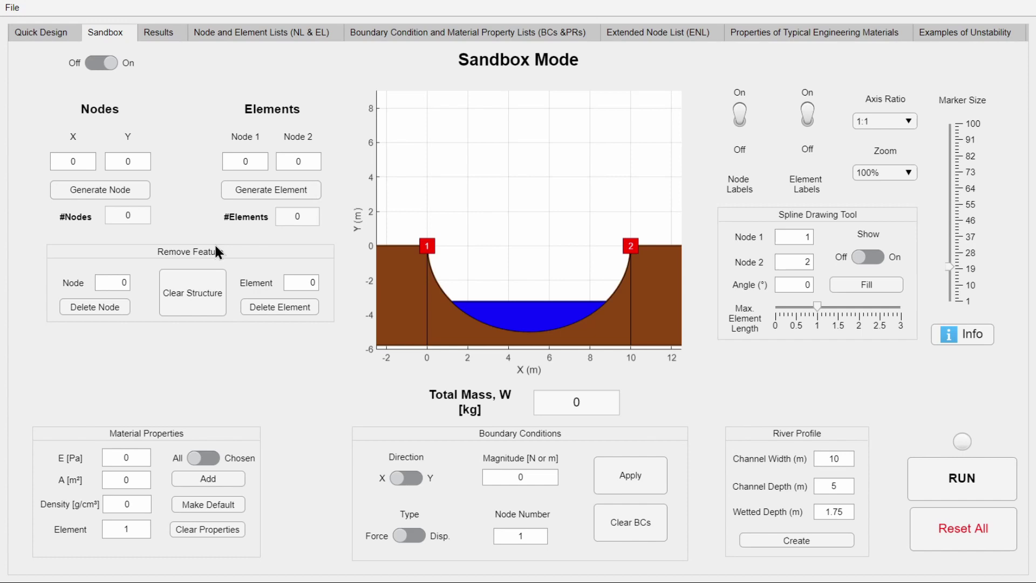
left_click(92, 62)
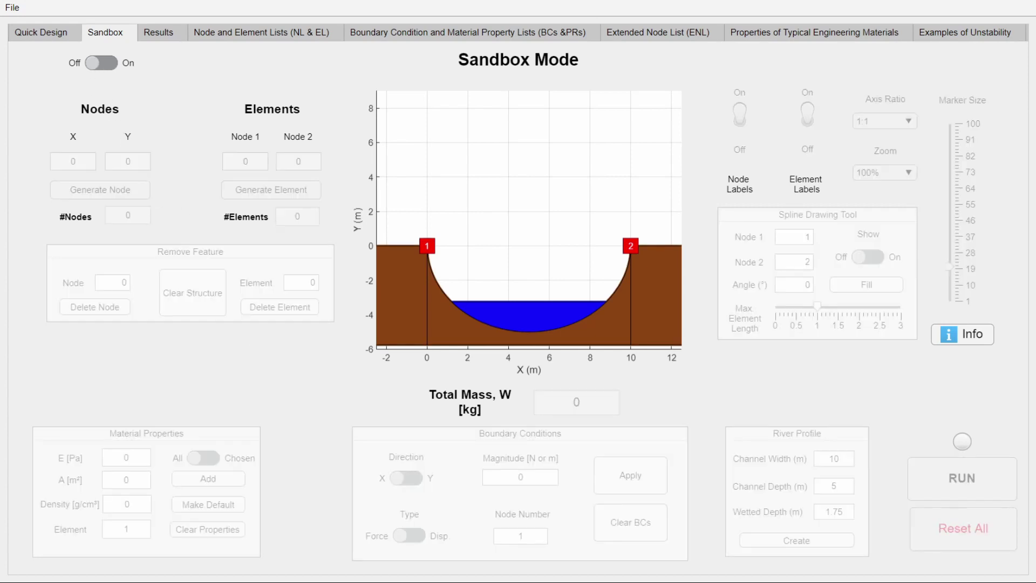
left_click(48, 37)
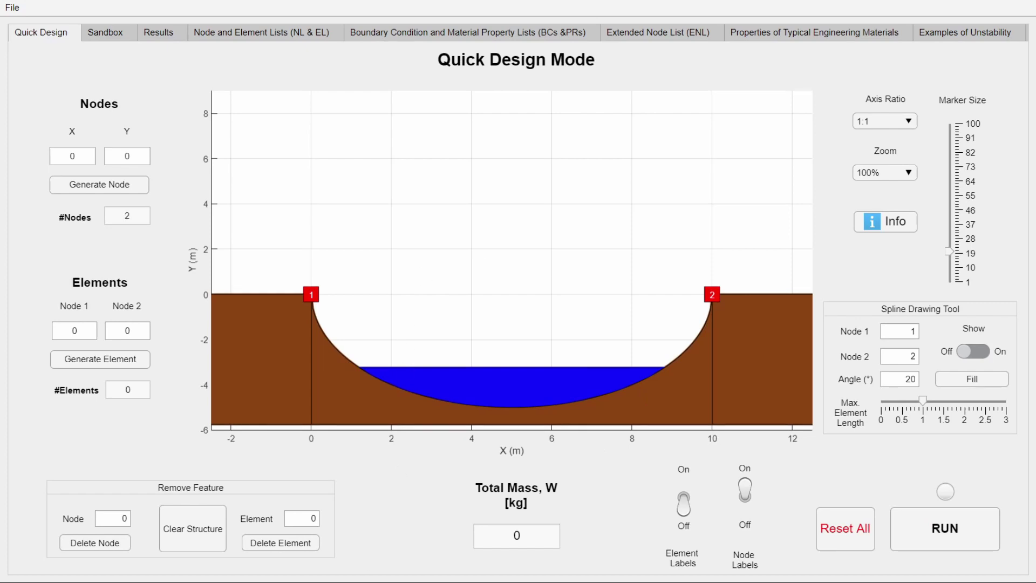
- Generate a node at X = 1, Y = 1
left_click(81, 156)
key("BackSpace")
type("1")
left_click(128, 156)
key("BackSpace")
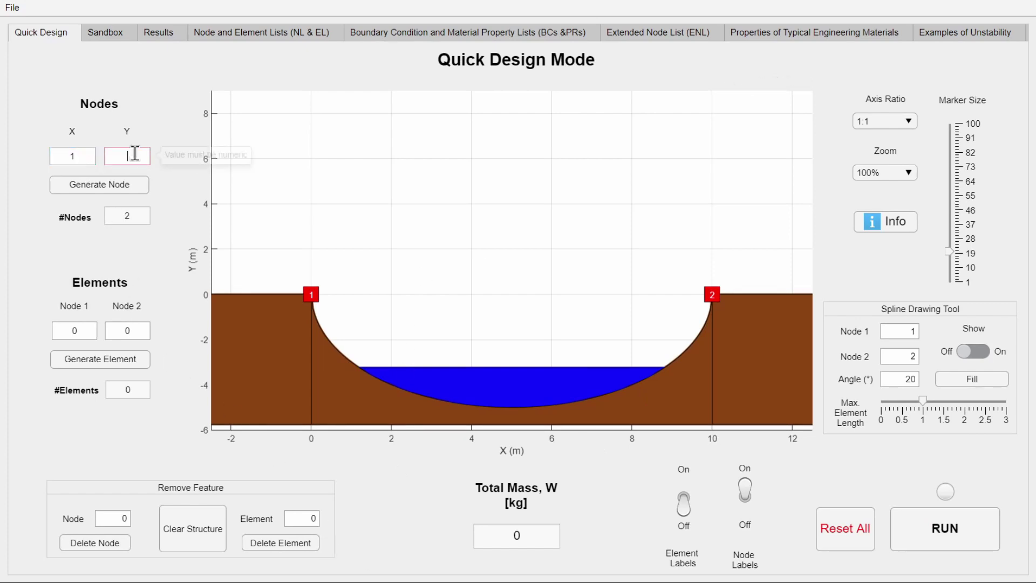
type("1")
left_click(128, 187)
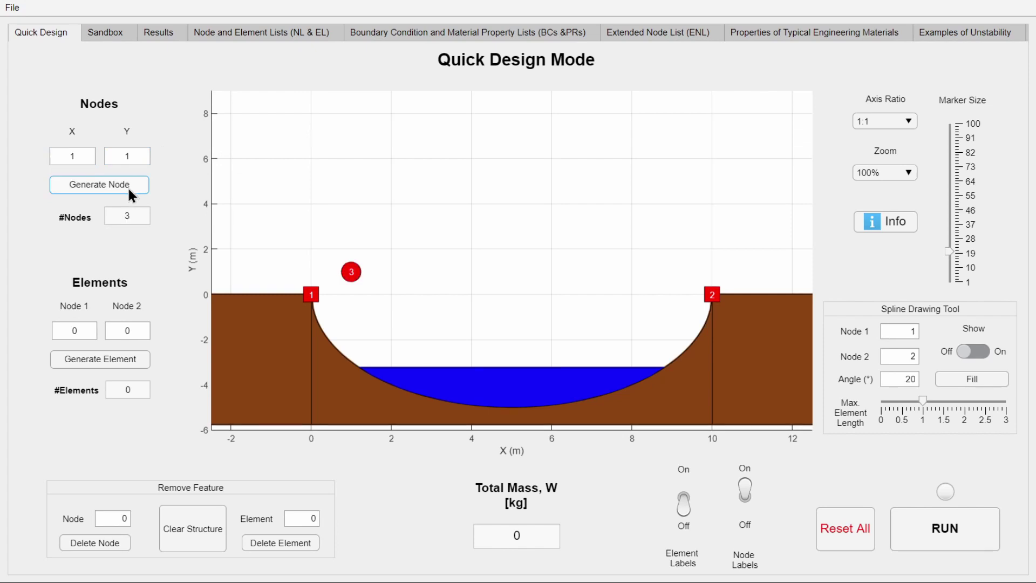
- Generate an element connecting node 3 to node 1
left_click(89, 333)
key("BackSpace")
type("3")
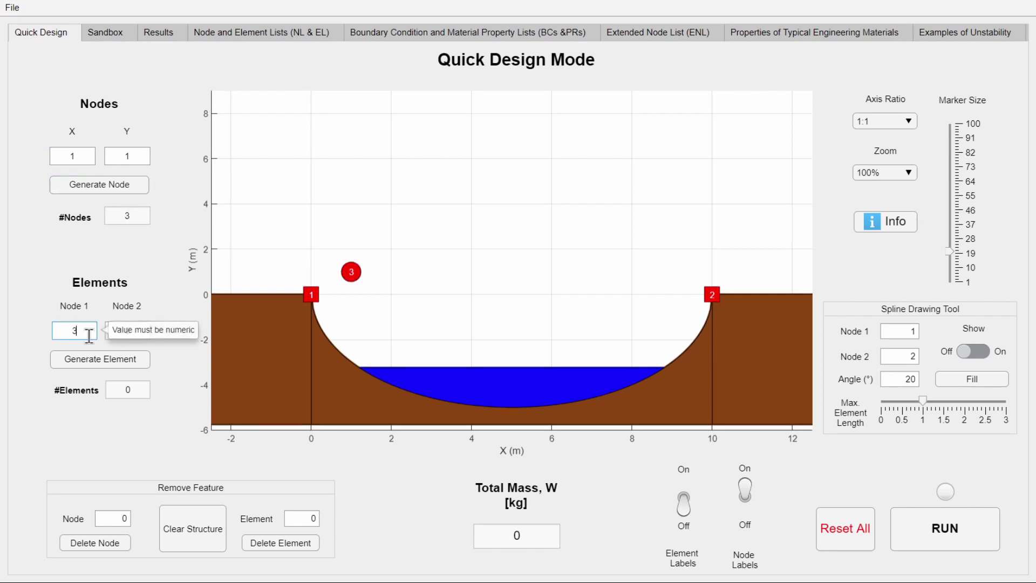
left_click(133, 332)
key("BackSpace")
type("1")
left_click(115, 357)
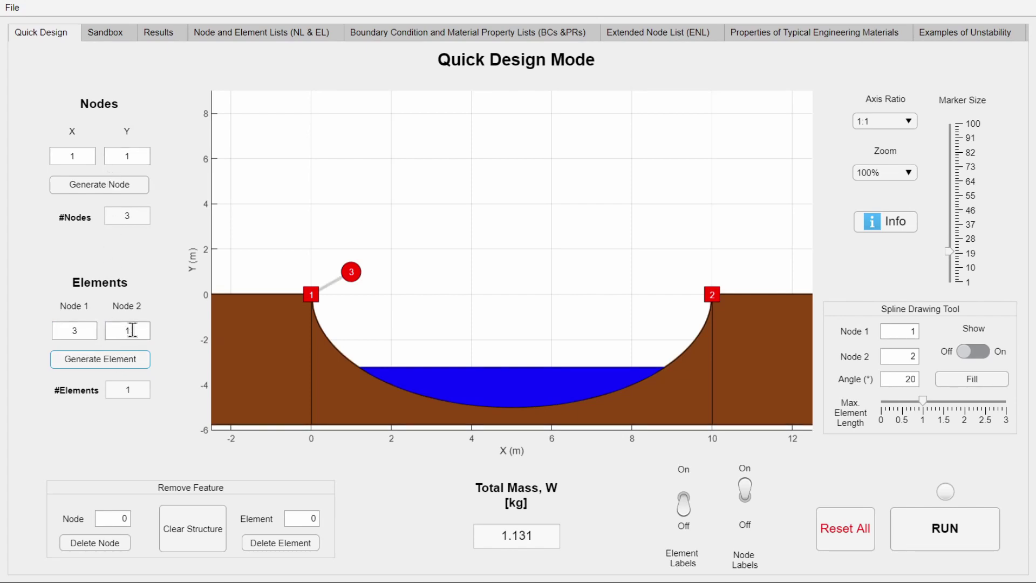
- Try to generate an element between support nodes 2 and 1
double_click(91, 330)
type("2")
left_click(82, 352)
left_click(582, 336)
- Clear the structure and read a saved node and element list for a truss bridge
left_click(220, 520)
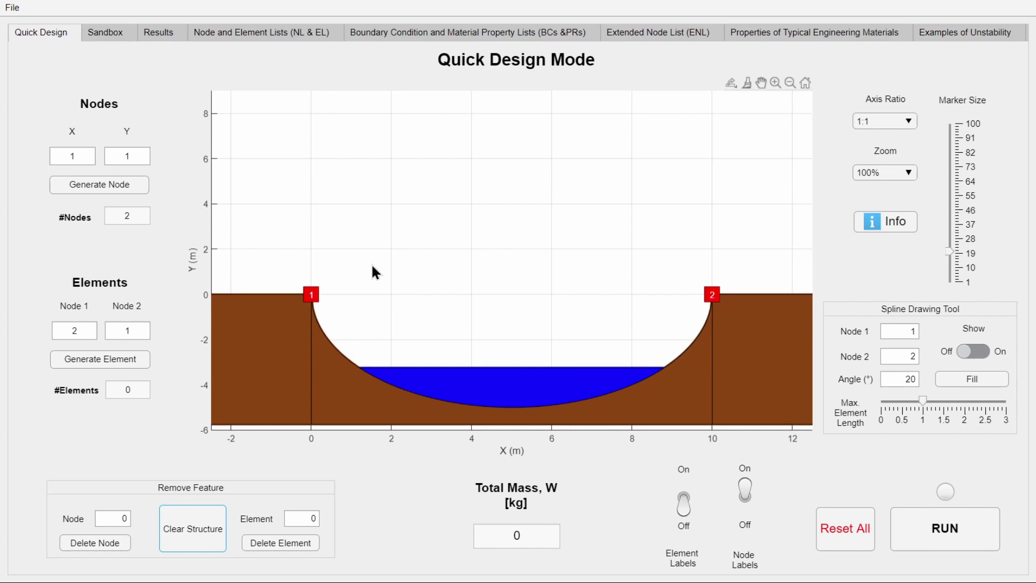
left_click(12, 7)
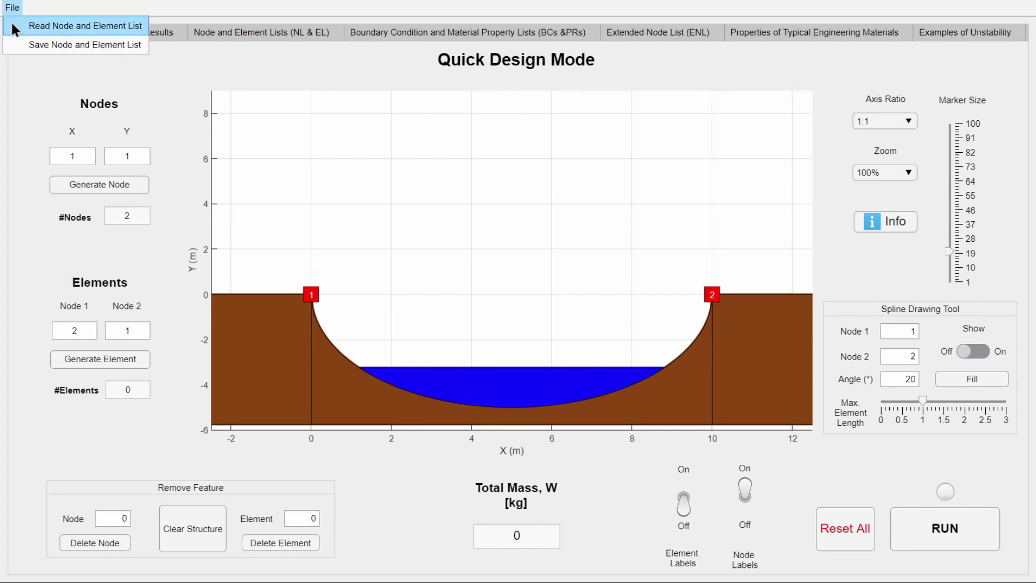
left_click(14, 29)
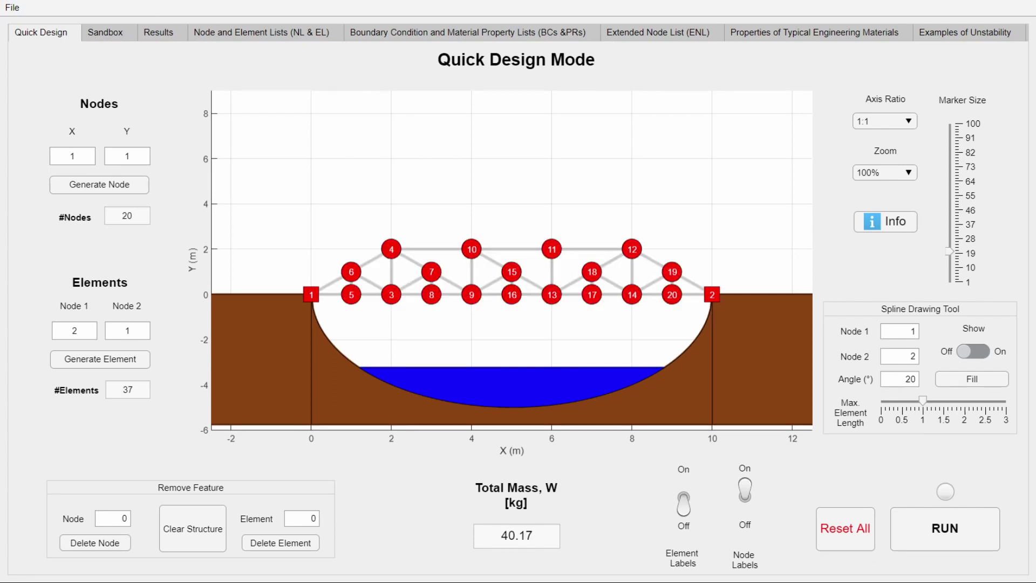
- Check the imported bridge in Sandbox mode and run its analysis from Quick Design mode
left_click(103, 32)
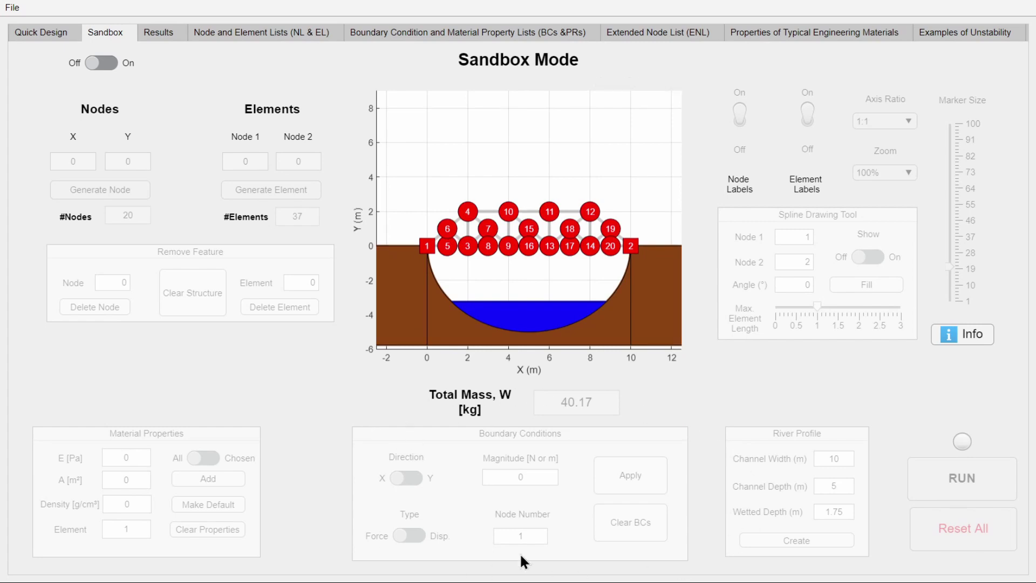
left_click(45, 31)
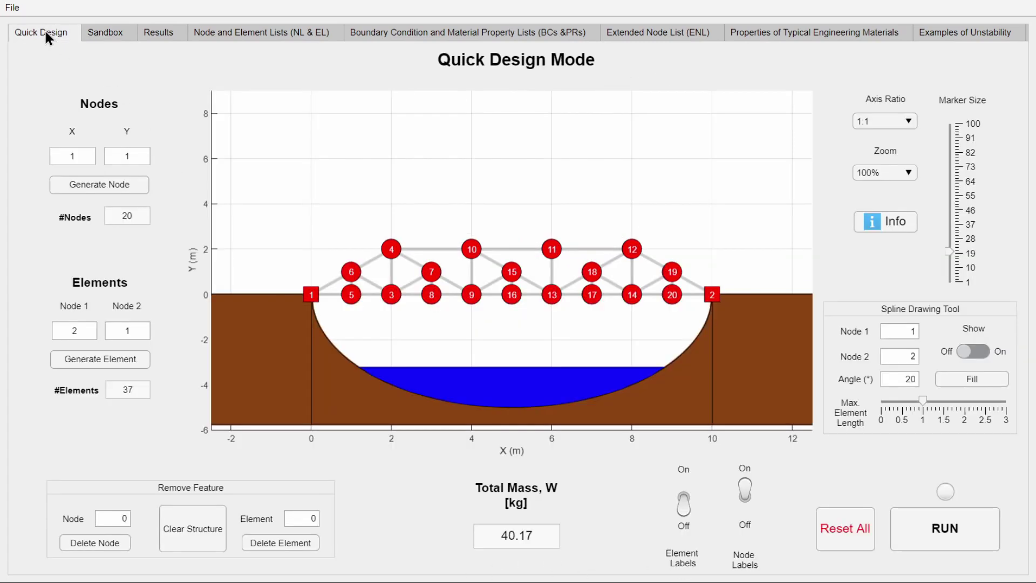
left_click(947, 544)
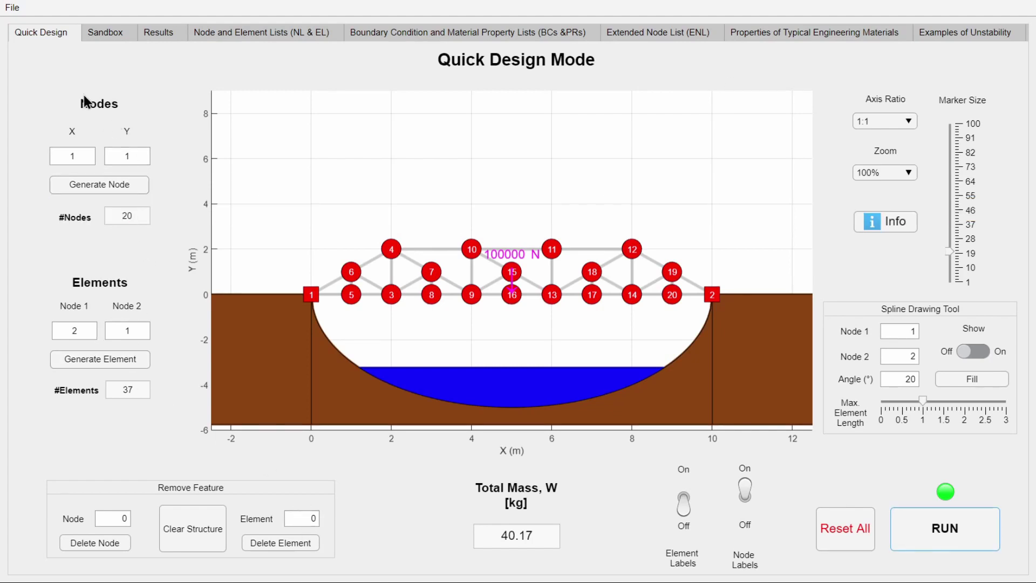
- Review the stress and displacement results with the deformation exaggeration set to 1, and view the Extended Node List
left_click(159, 32)
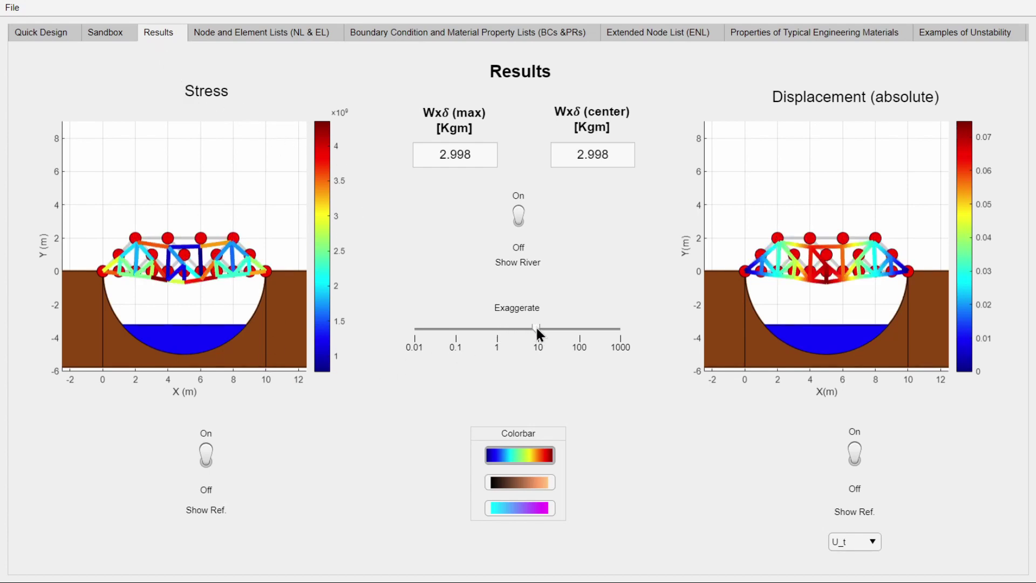
left_click_drag(537, 330, 638, 337)
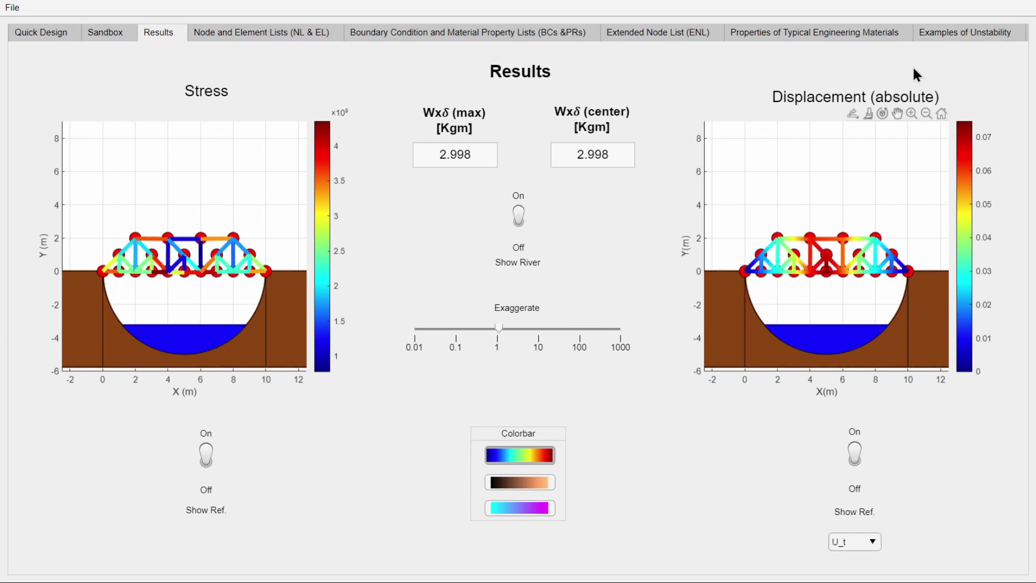
left_click(651, 35)
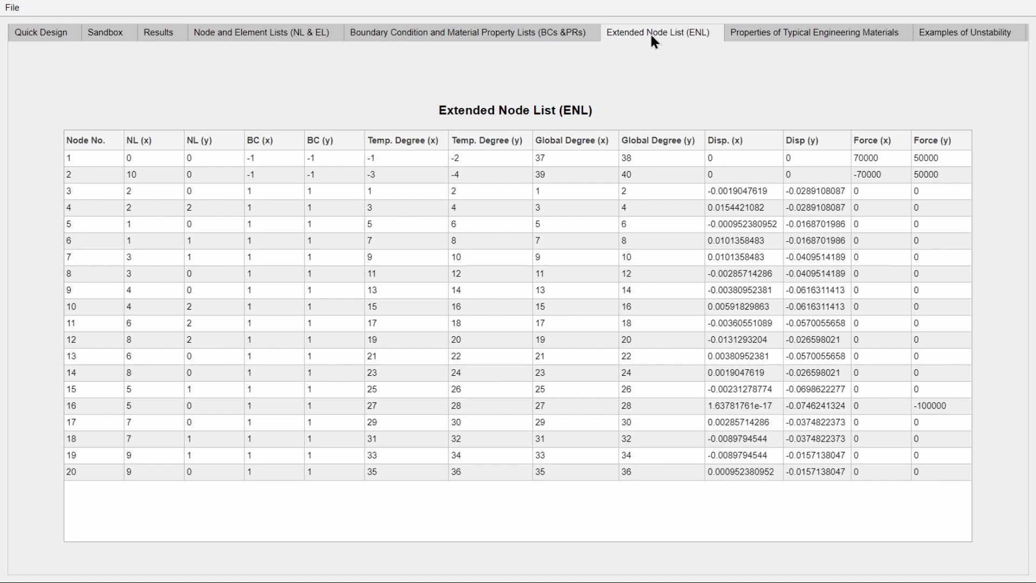
- Examine the tensile property and density tables of typical engineering materials and the examples of unstability
left_click(769, 39)
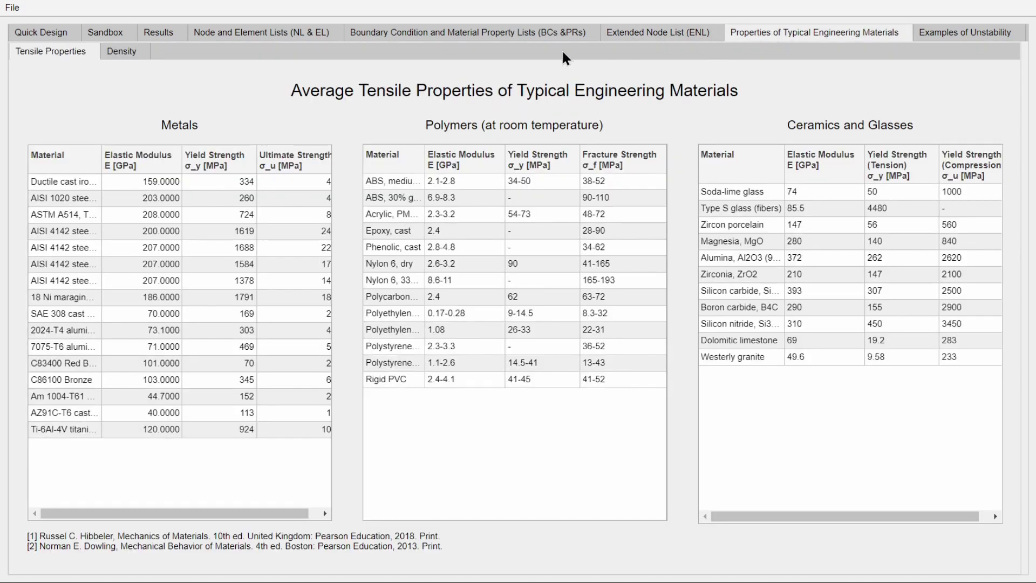
left_click(124, 51)
scroll(172, 251, "down", 5)
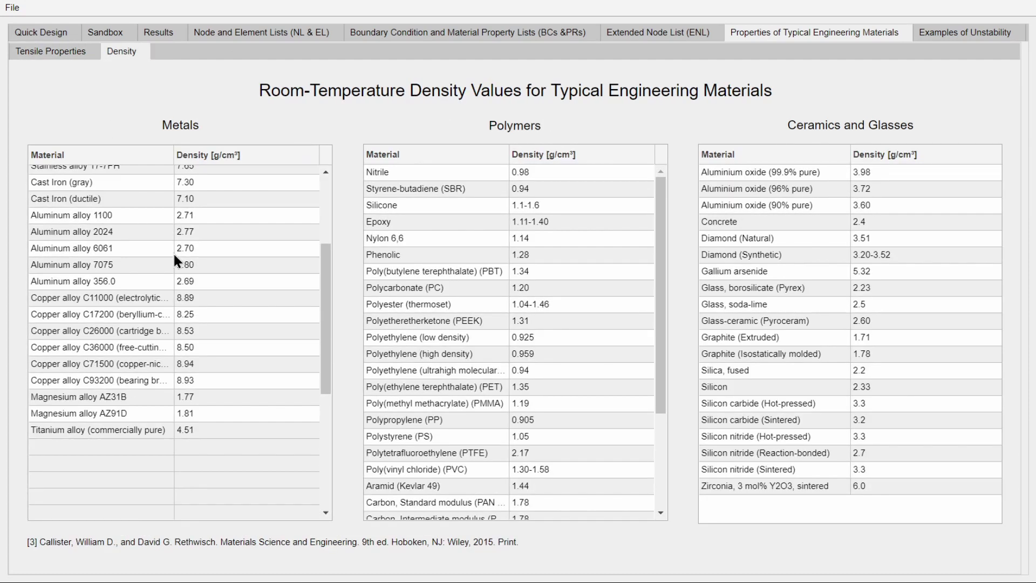
scroll(173, 252, "up", 5)
scroll(525, 268, "down", 3)
scroll(538, 269, "down", 1)
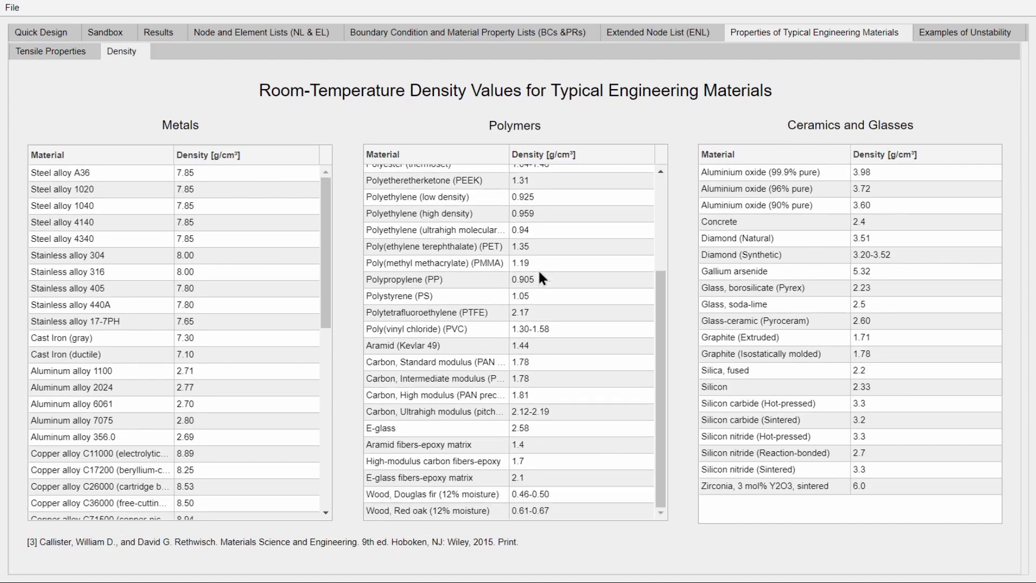
scroll(539, 269, "up", 5)
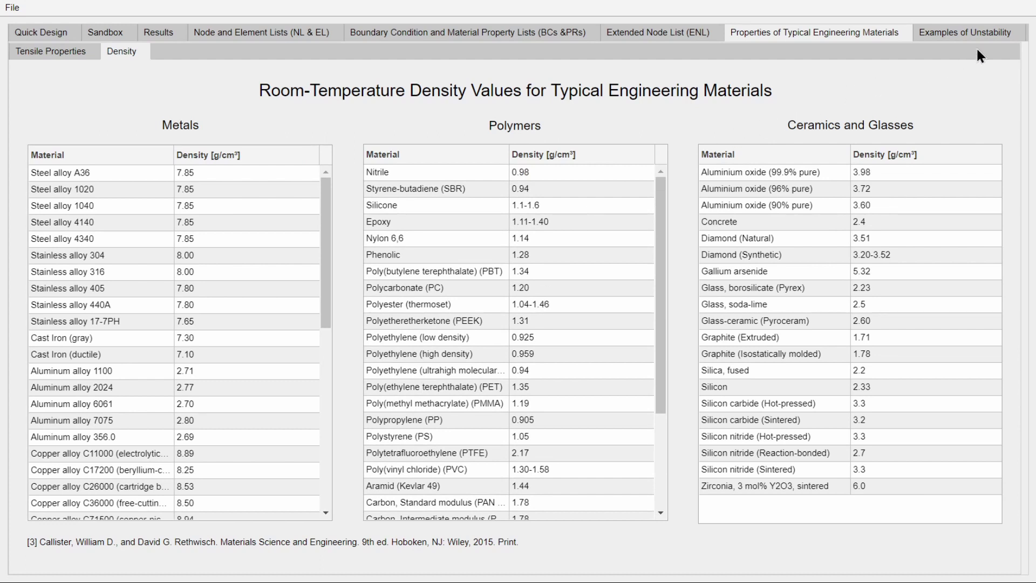
left_click(960, 35)
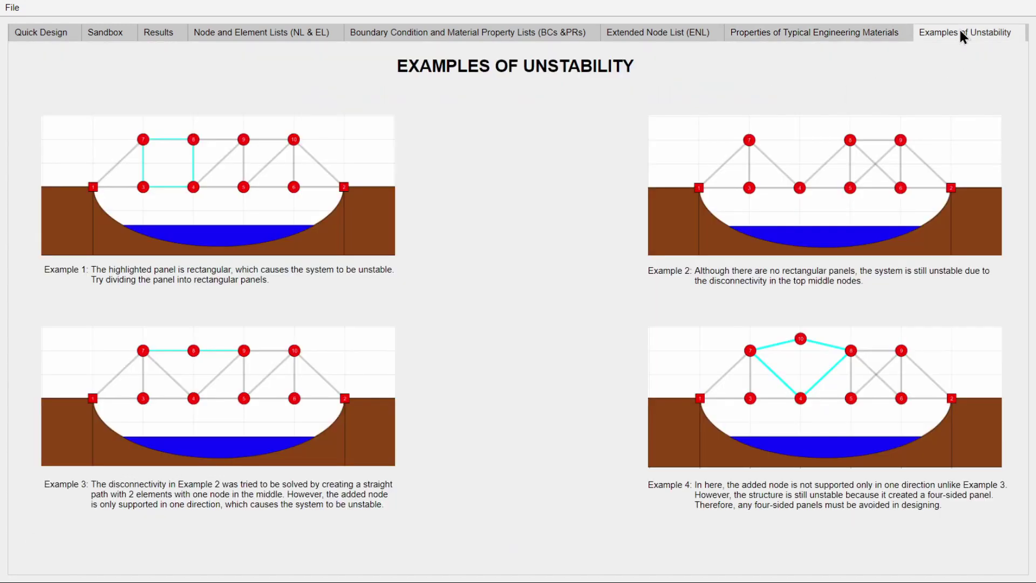